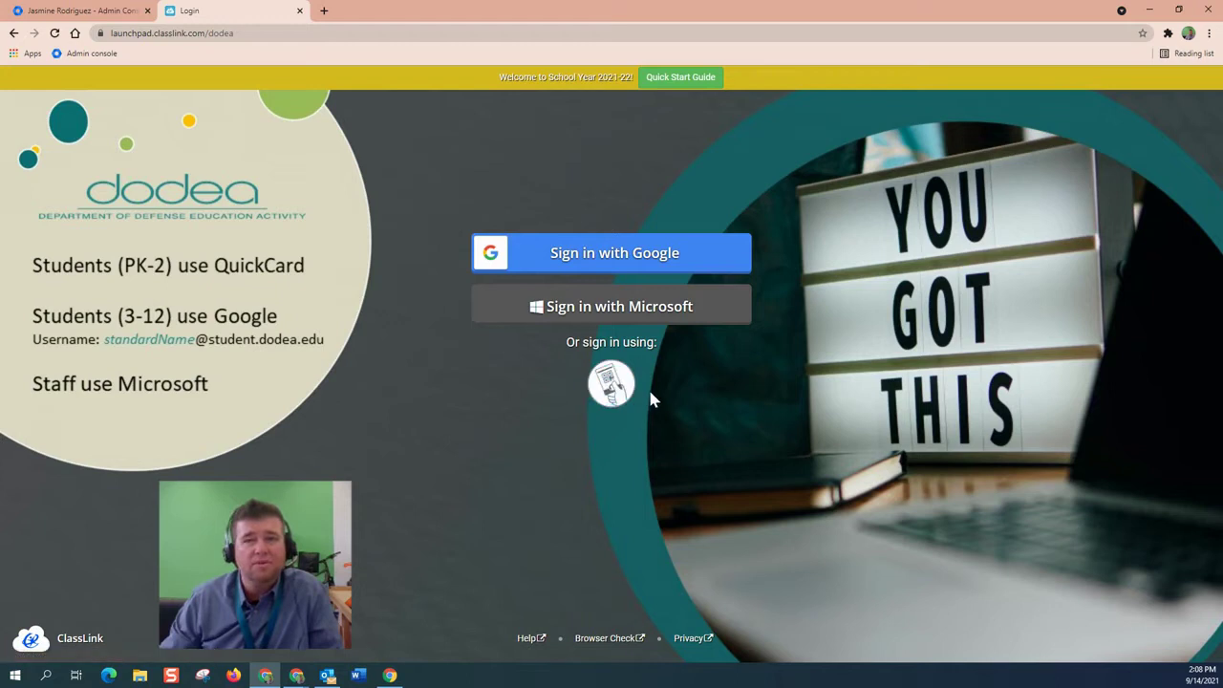
- Sign in to ClassLink with a QuickCard scan to reach the DoDEA app launchpad
{"action": "left_click", "coordinate": [622, 396]}
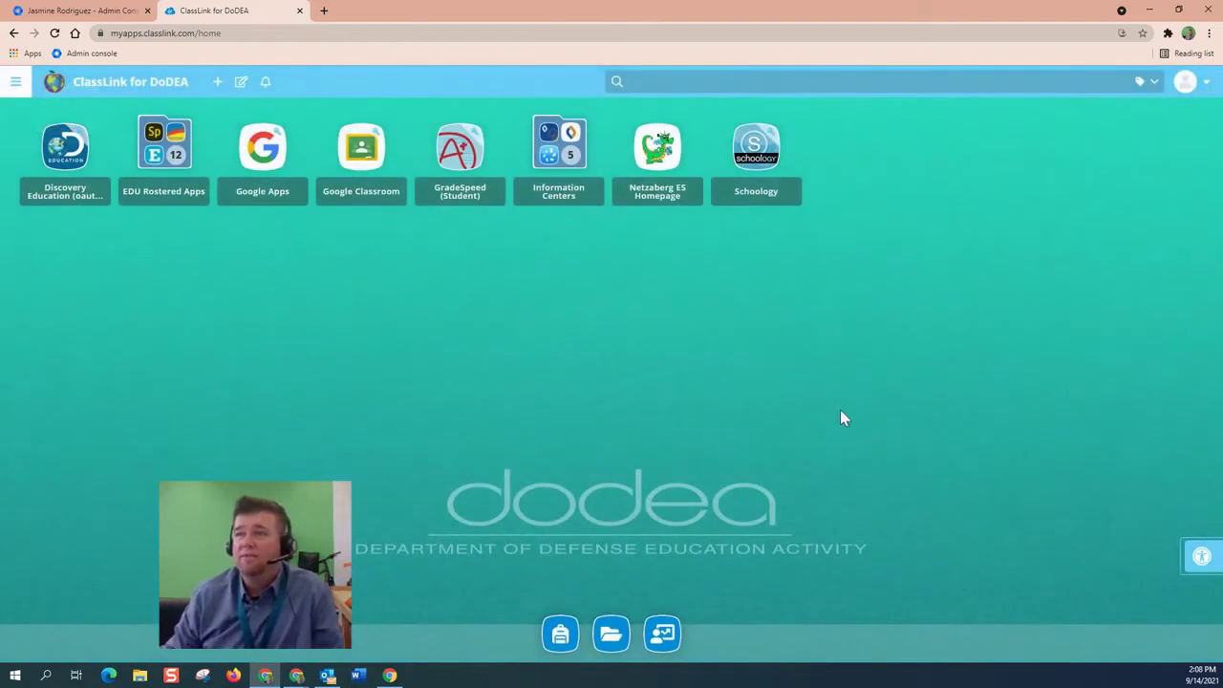
- Launch Wixie from ClassLink's EDU Rostered Apps folder
{"action": "left_click", "coordinate": [167, 158]}
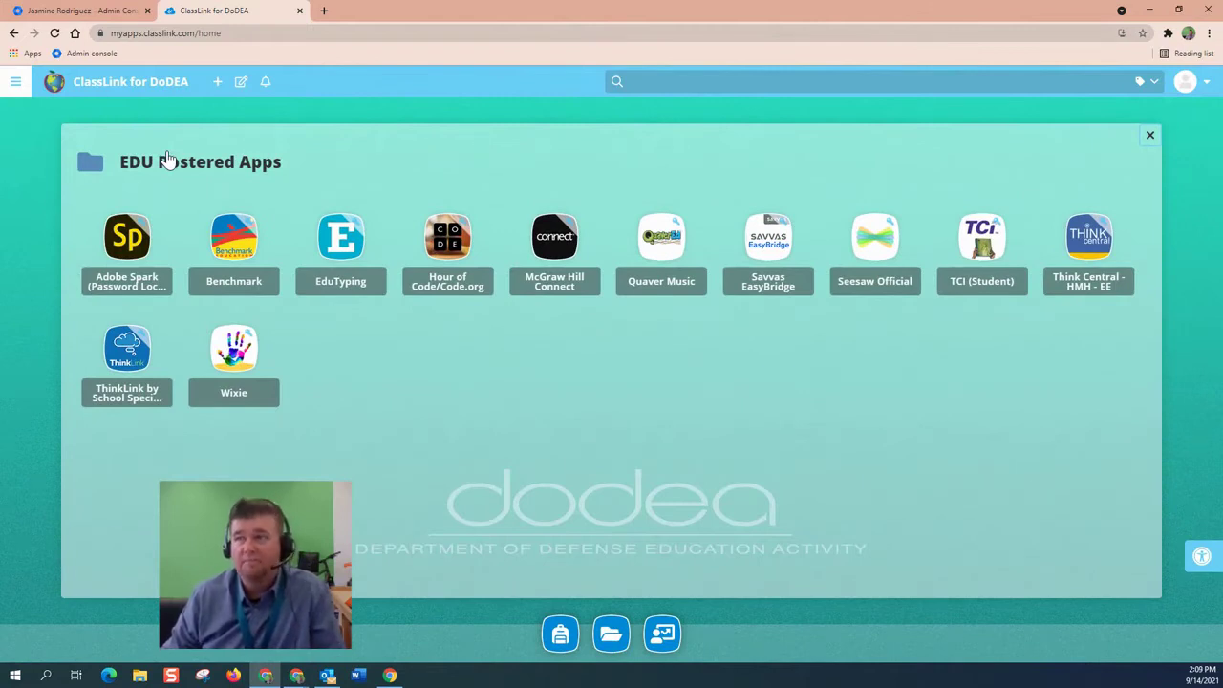
{"action": "left_click", "coordinate": [240, 370]}
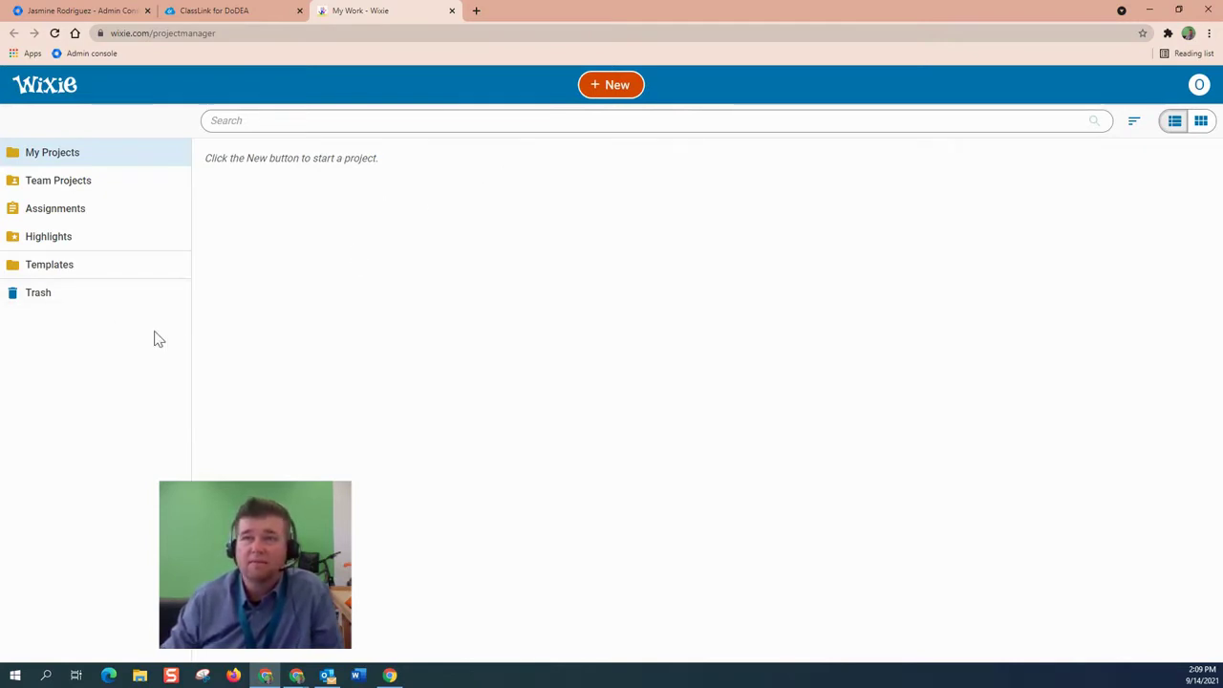
- Start a project from Templates > All About Me > All About Me - Character Traits
{"action": "left_click", "coordinate": [63, 275]}
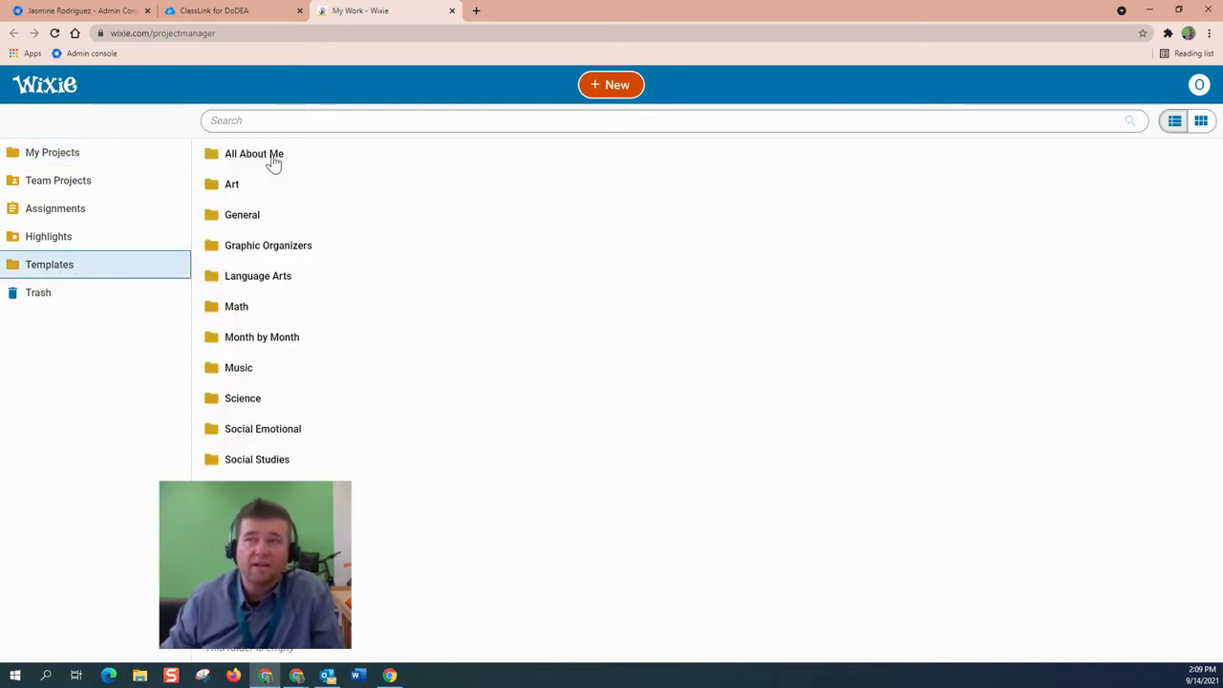
{"action": "left_click", "coordinate": [267, 159]}
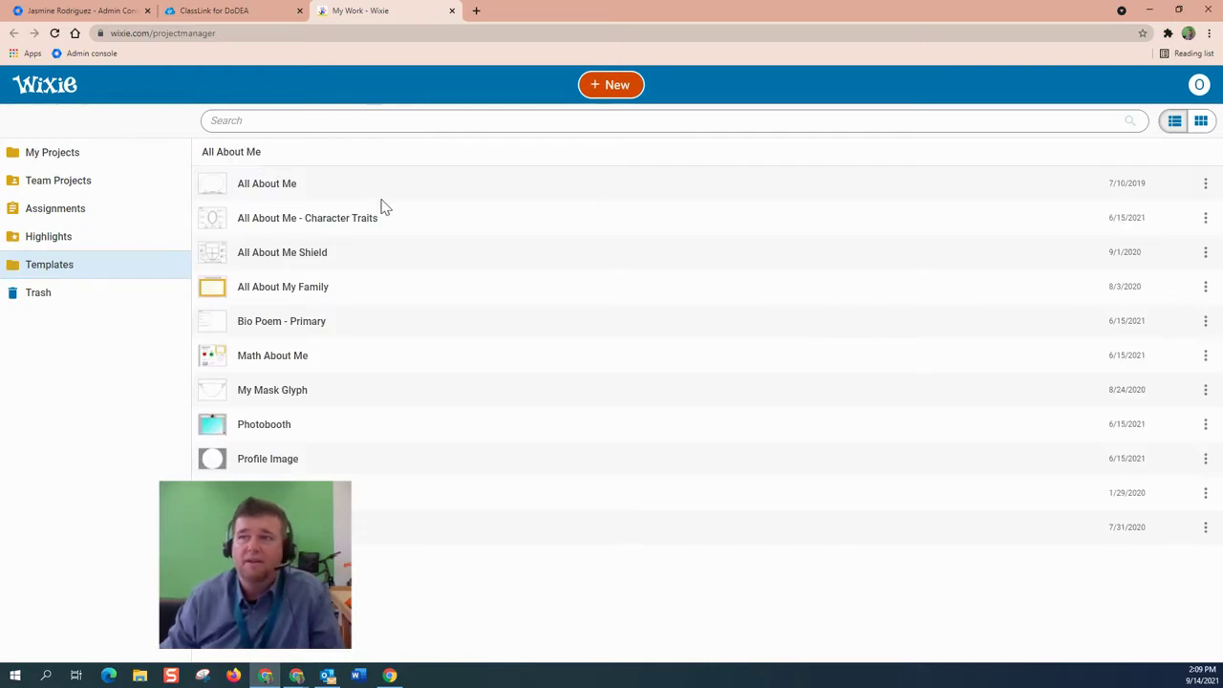
{"action": "left_click", "coordinate": [325, 227]}
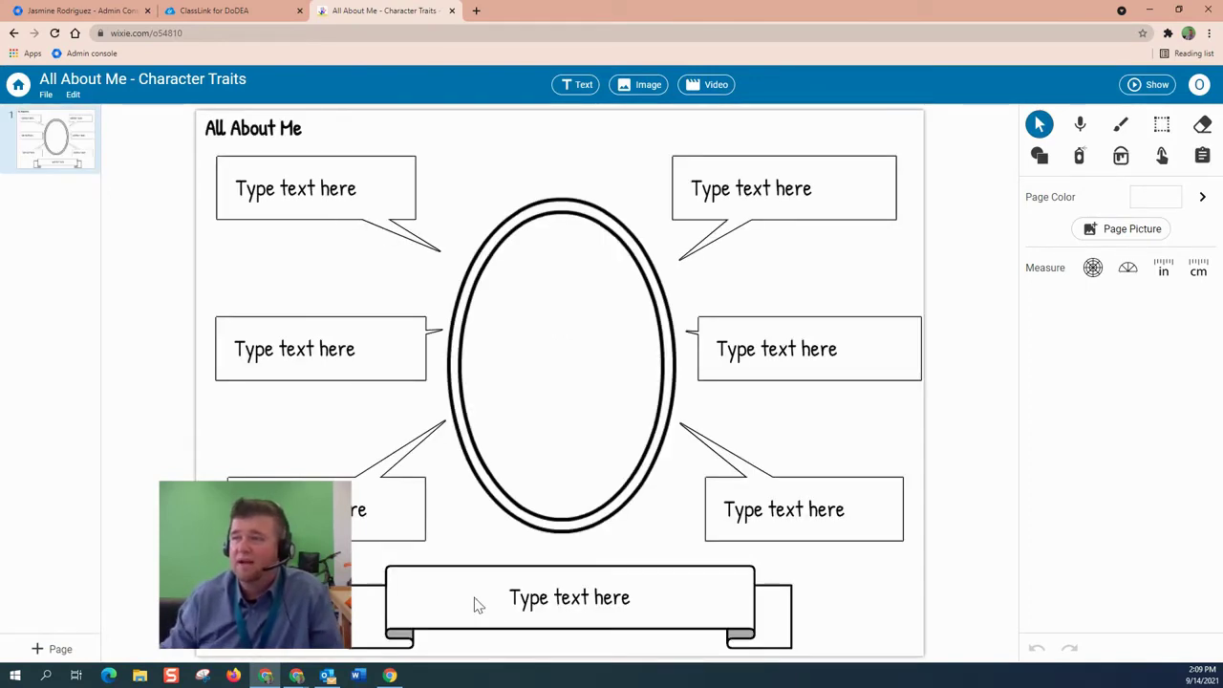
- Type 'Name' on the banner, 'Smart' top-right, and 'Beautiful' in the middle-left bubble
{"action": "left_click", "coordinate": [572, 608]}
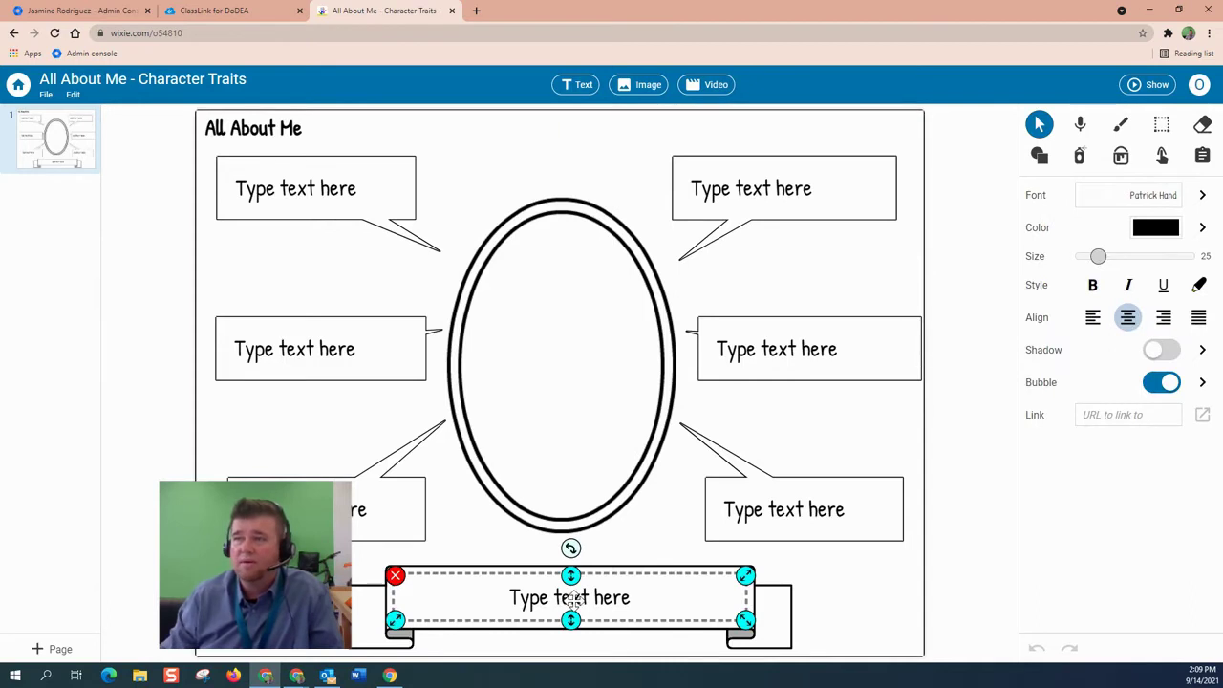
{"action": "left_click", "coordinate": [573, 599]}
{"action": "type", "text": "N"}
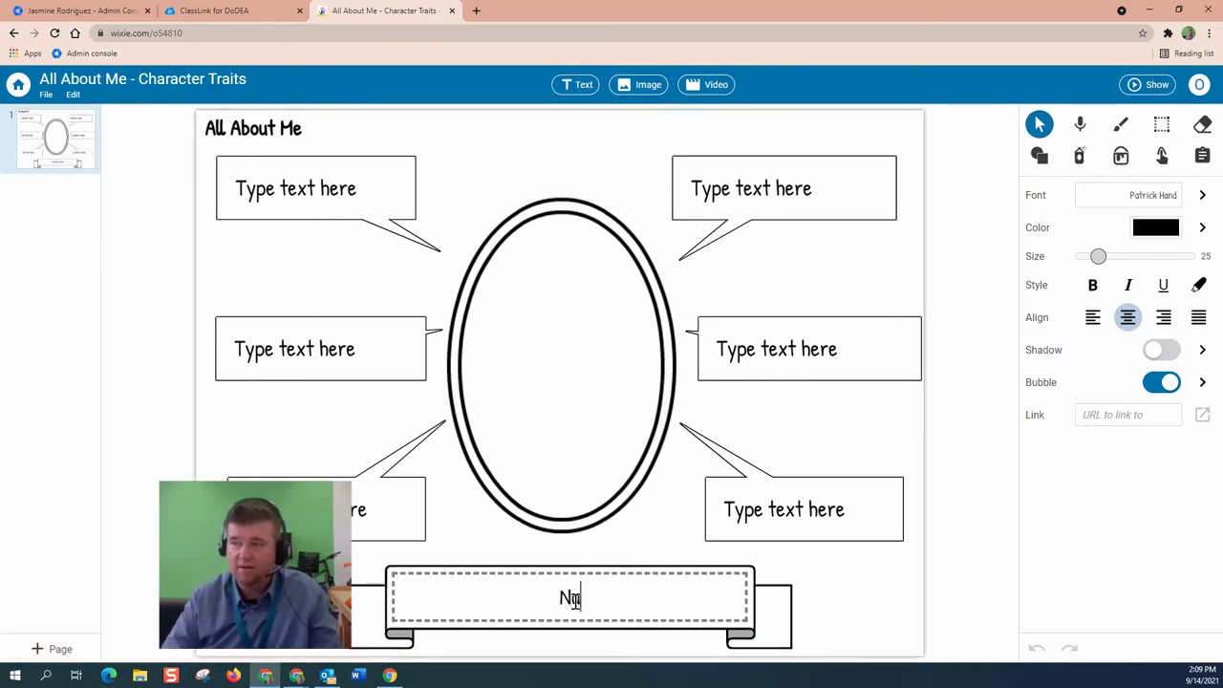
{"action": "type", "text": "ame"}
{"action": "left_click", "coordinate": [746, 185]}
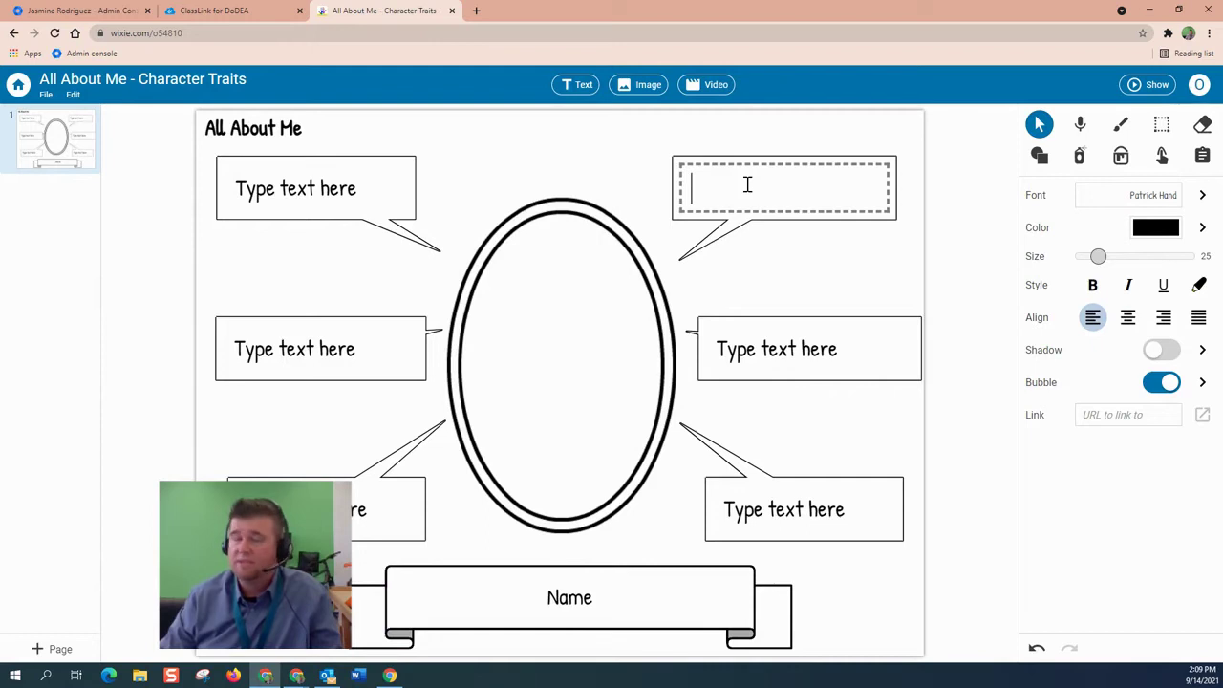
{"action": "type", "text": "Smart"}
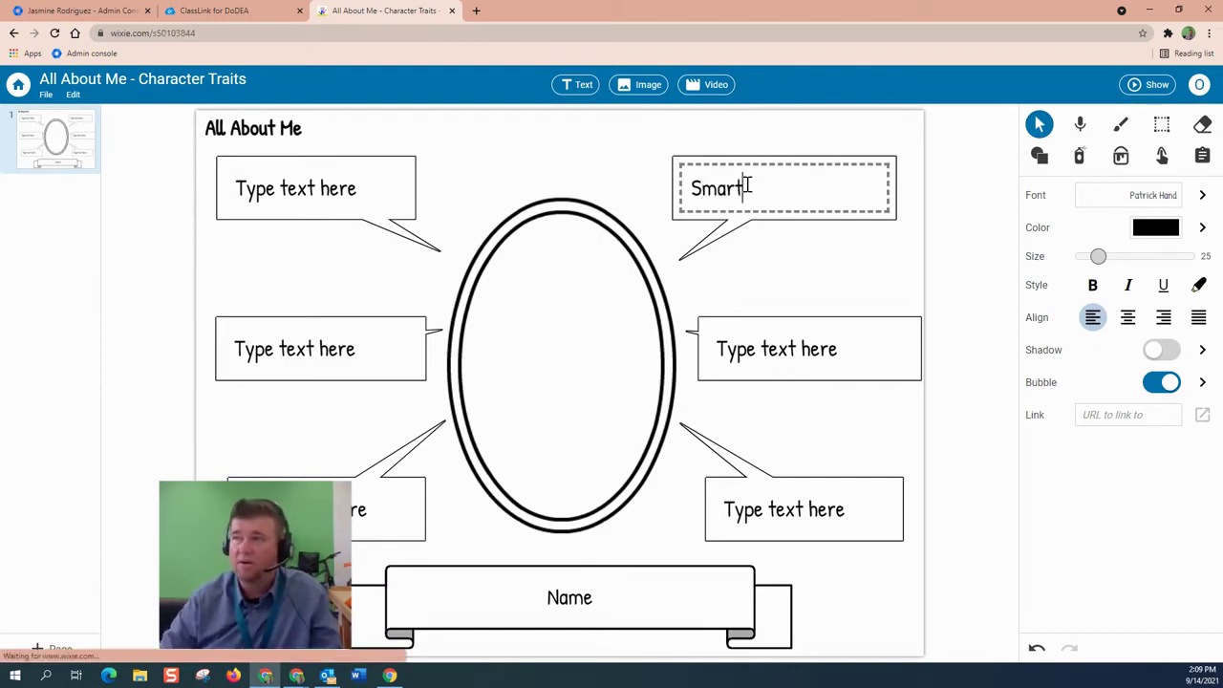
{"action": "double_click", "coordinate": [305, 339]}
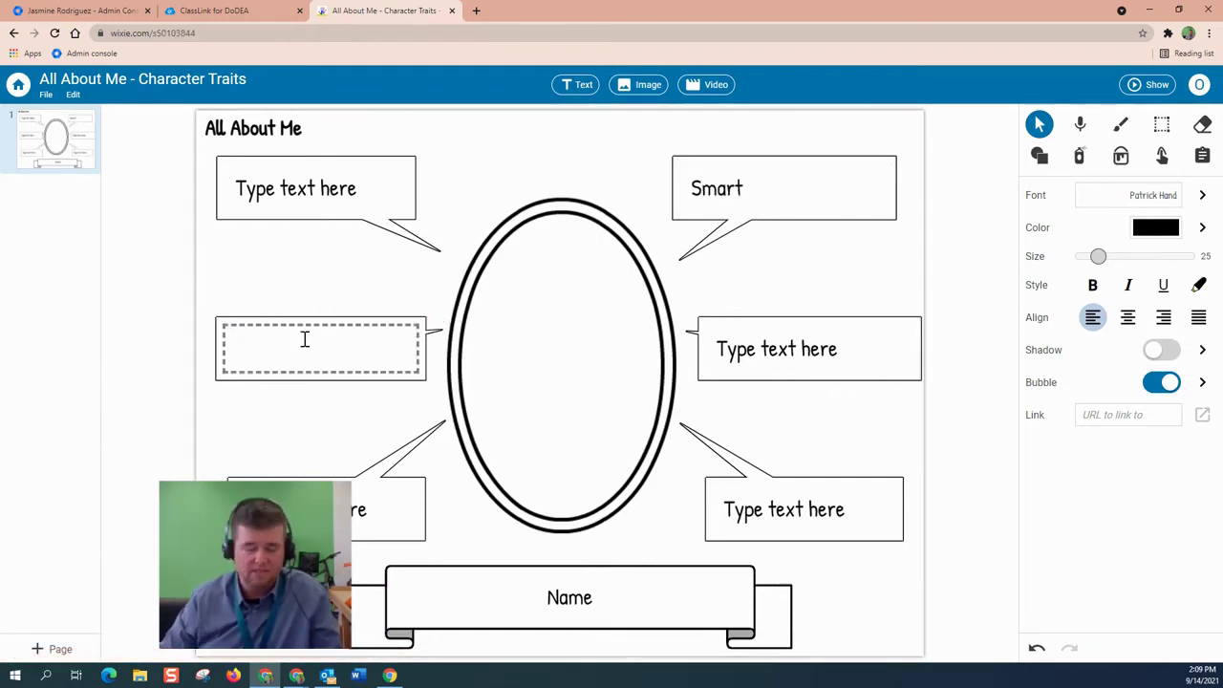
{"action": "type", "text": "Beuat"}
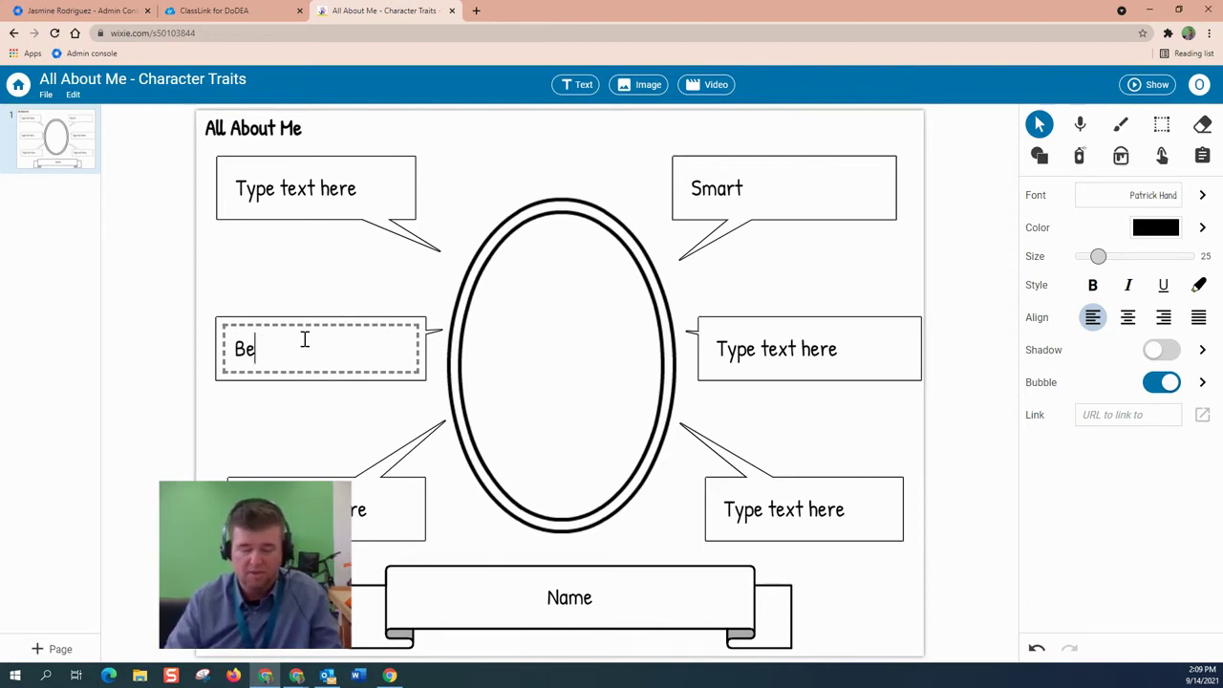
{"action": "type", "text": "autiful"}
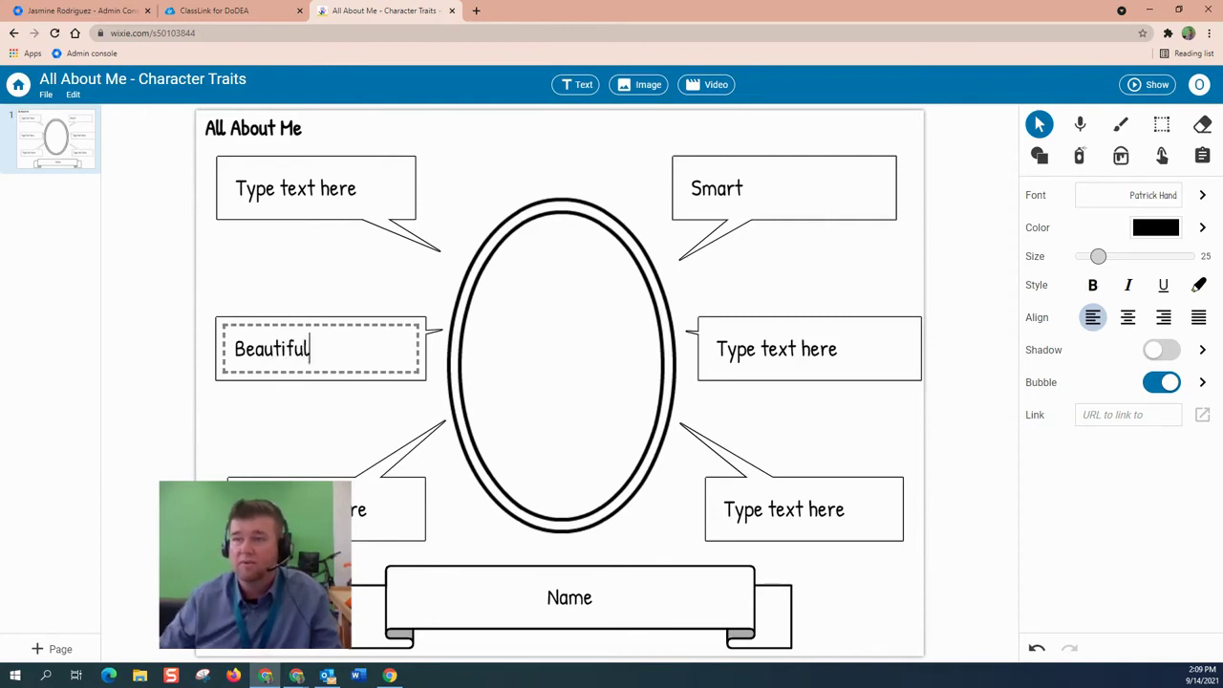
- Fill the bubbles with 'Friendly' bottom-right, 'Good family' middle-right and 'Good job' top-left
{"action": "left_click", "coordinate": [387, 507]}
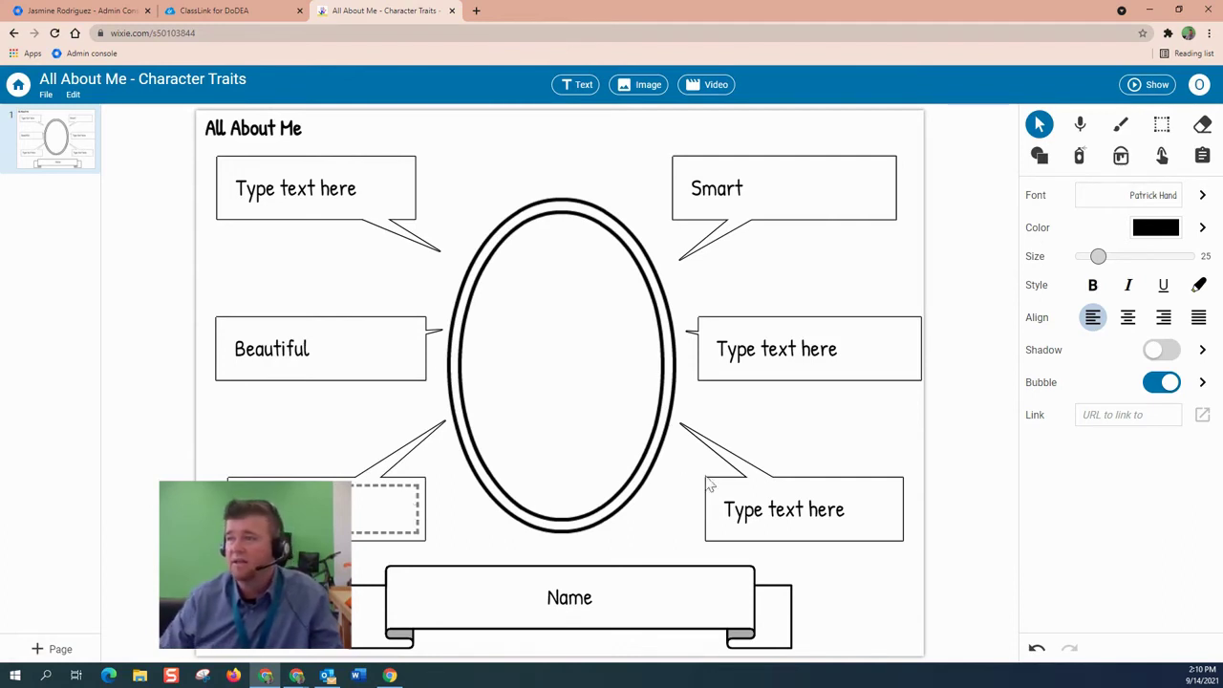
{"action": "left_click", "coordinate": [779, 497]}
{"action": "type", "text": "Frie"}
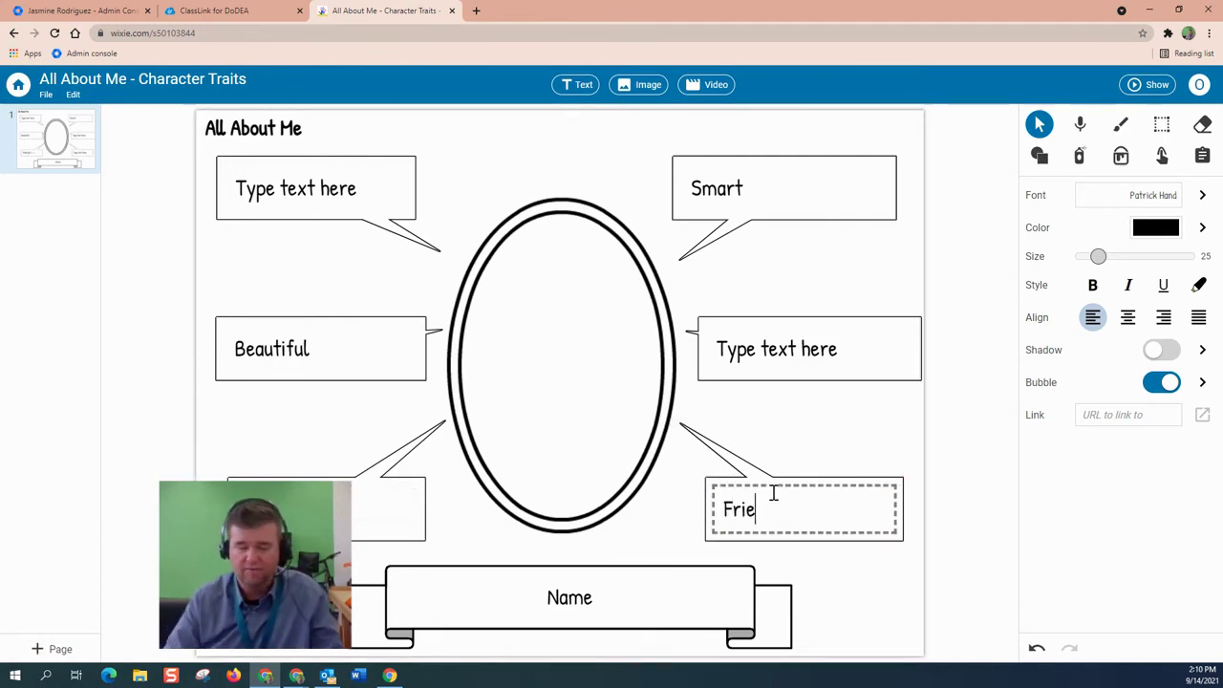
{"action": "type", "text": "ndly"}
{"action": "left_click", "coordinate": [769, 351]}
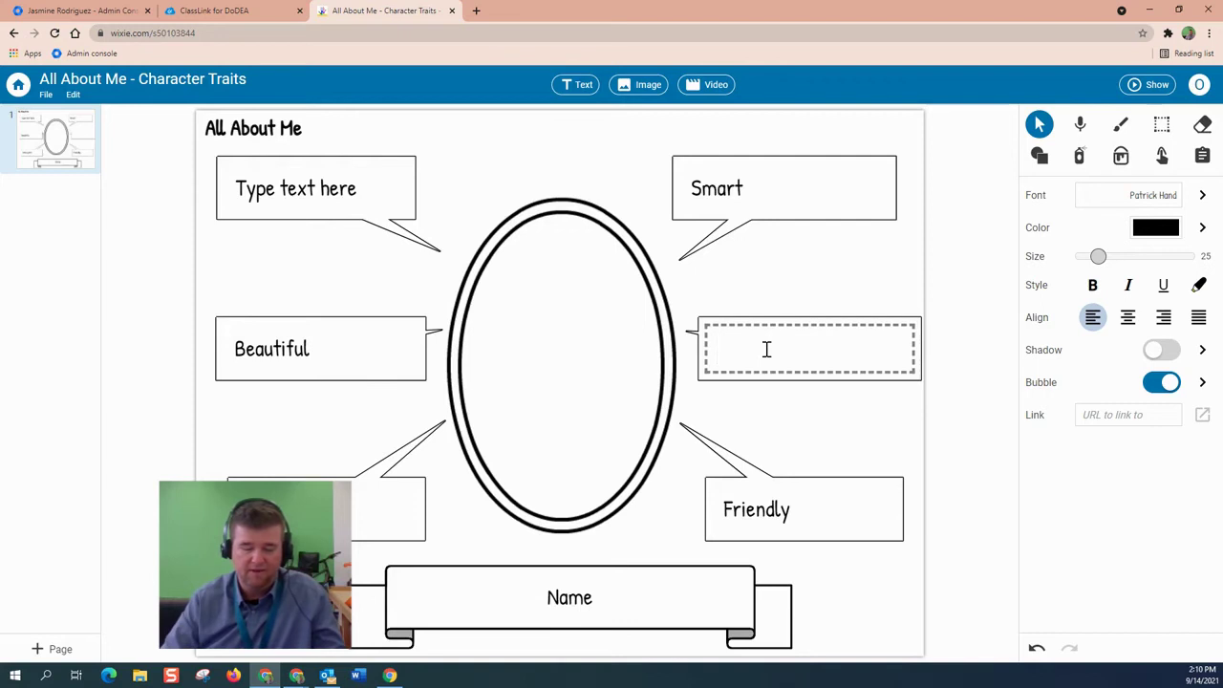
{"action": "type", "text": "Good family"}
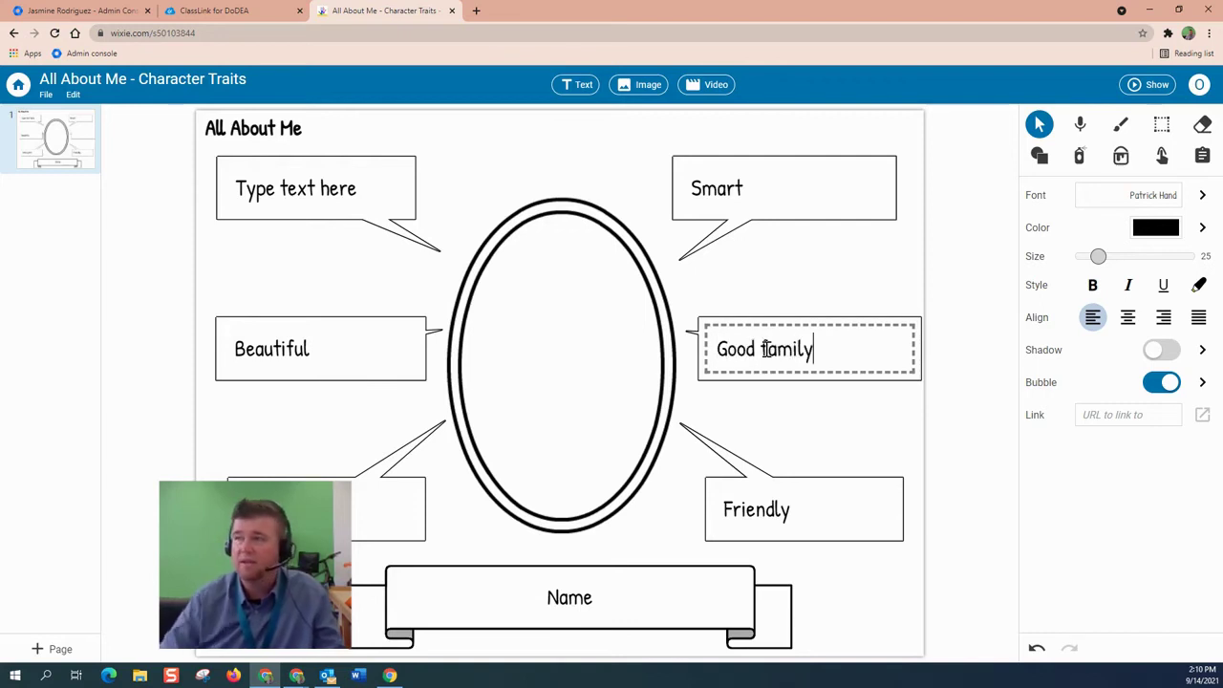
{"action": "left_click", "coordinate": [316, 191]}
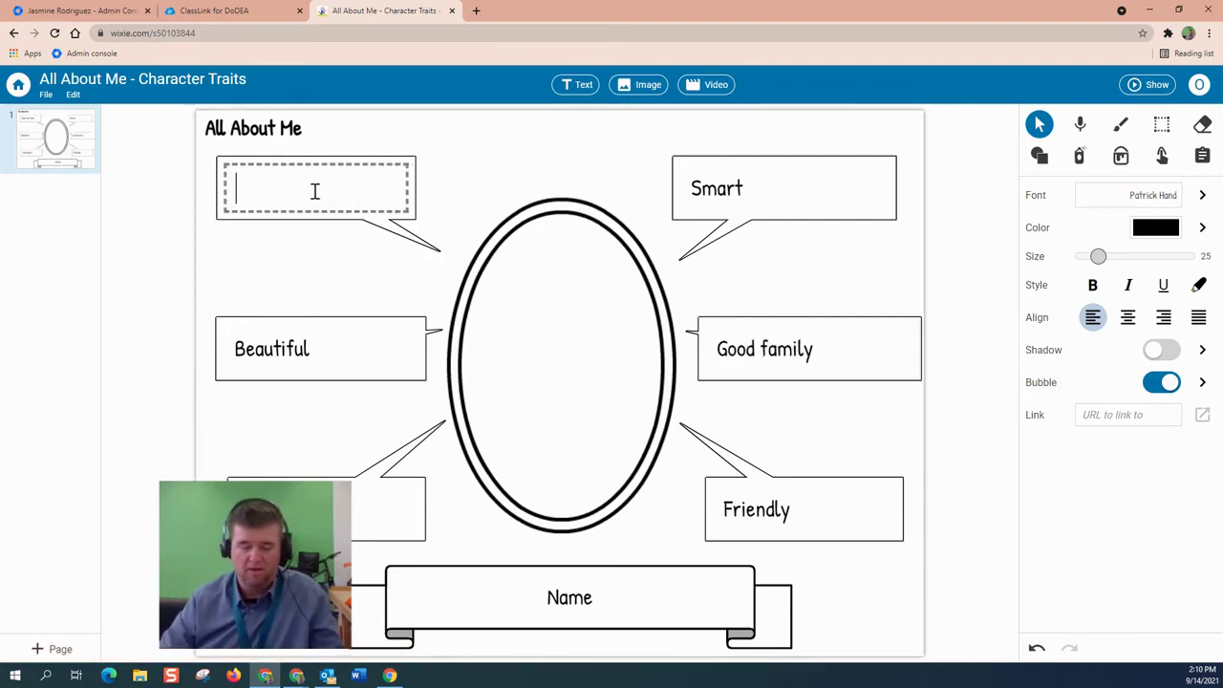
{"action": "type", "text": "Good job"}
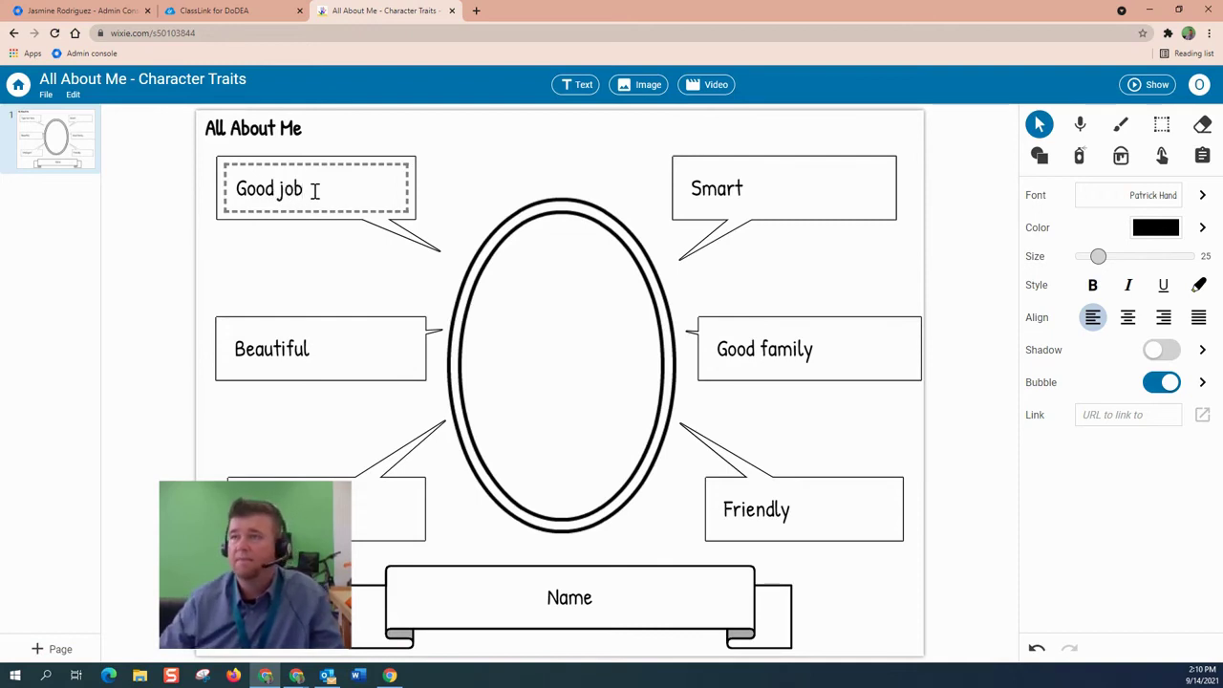
{"action": "left_click", "coordinate": [335, 266]}
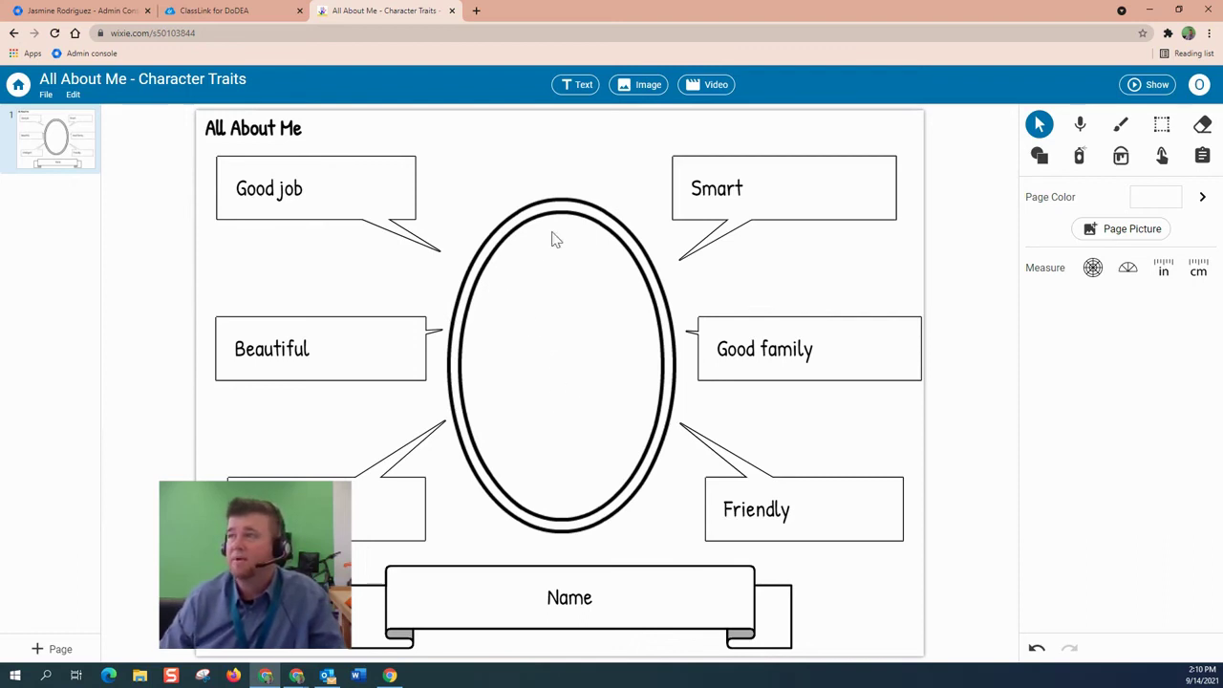
- In the image chooser, switch the source to the Pics4Learning collection
{"action": "left_click", "coordinate": [644, 85]}
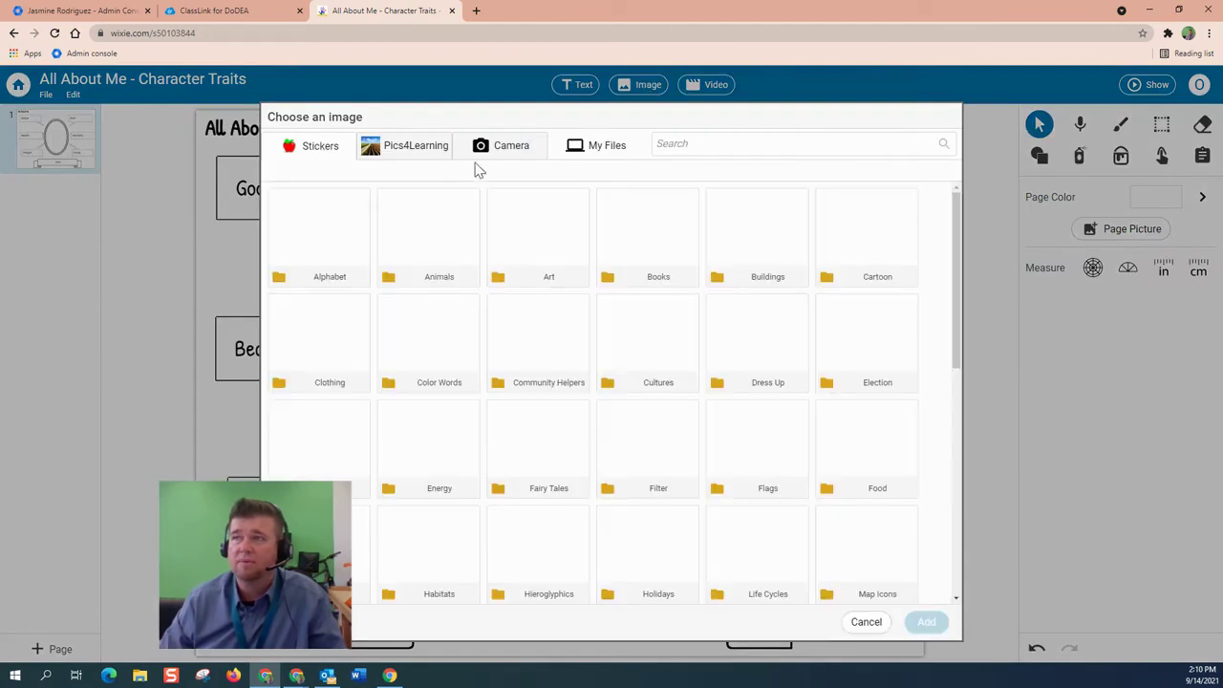
{"action": "left_click", "coordinate": [513, 153]}
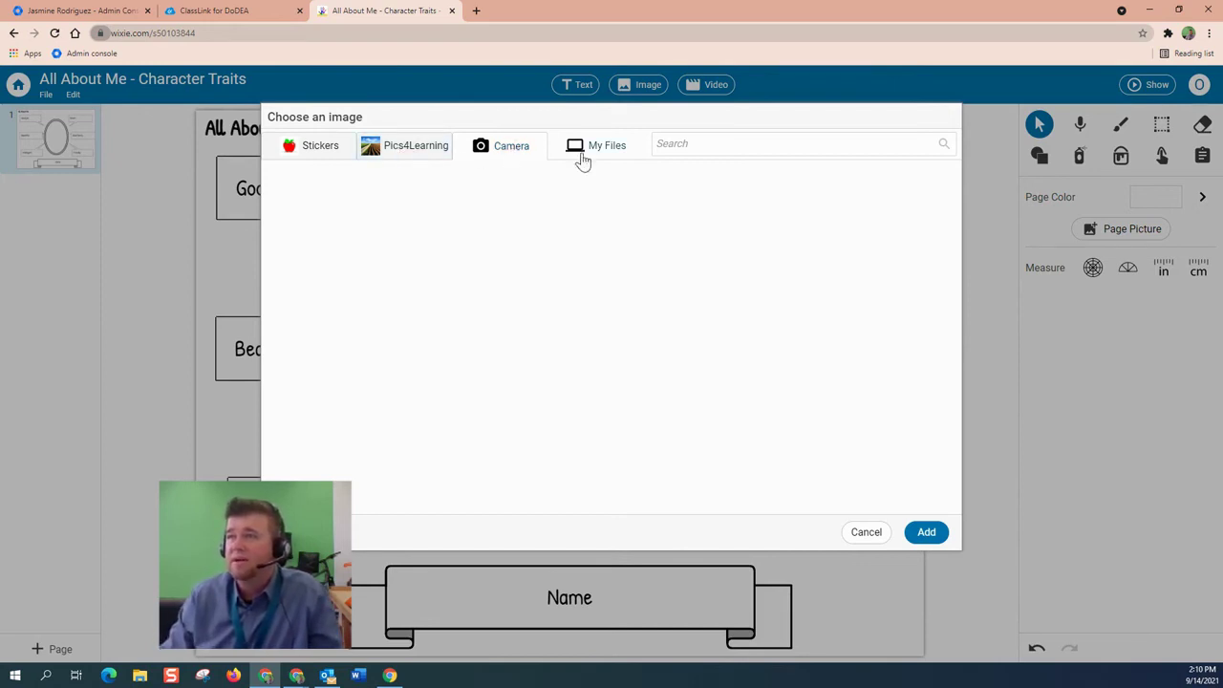
{"action": "left_click", "coordinate": [401, 161]}
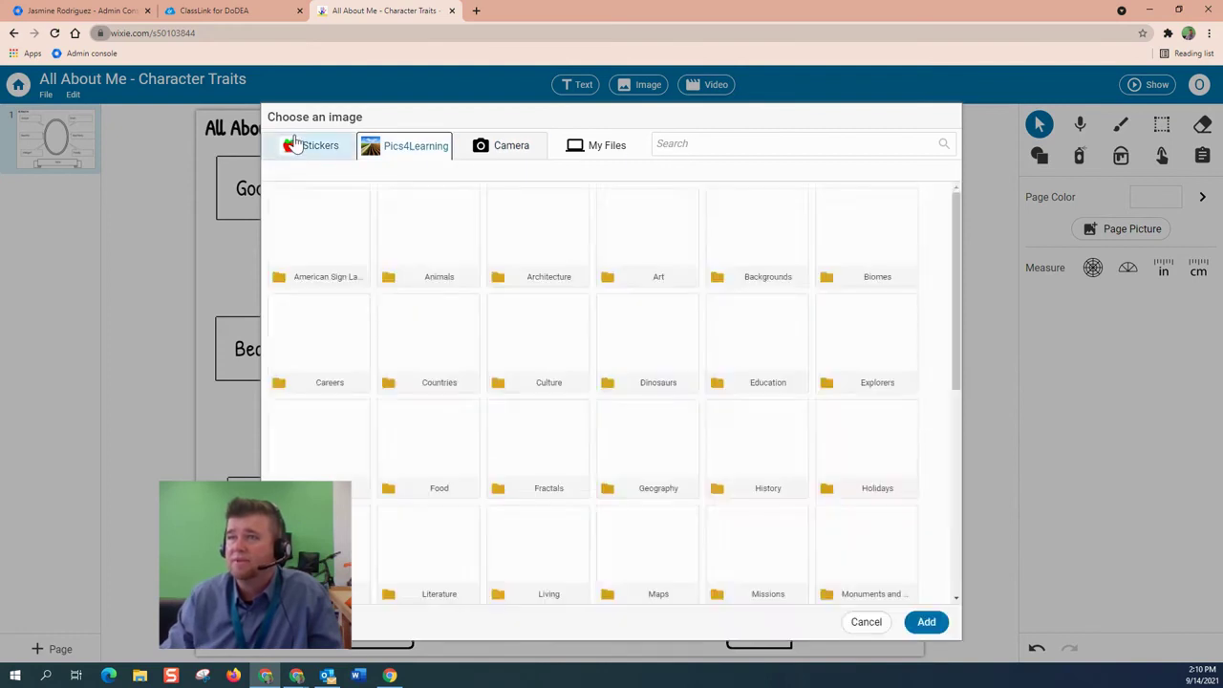
{"action": "left_click", "coordinate": [317, 143]}
{"action": "left_click", "coordinate": [450, 150]}
- Search 'teacher', add the Cat picture, and centre it in the oval
{"action": "left_click", "coordinate": [699, 145]}
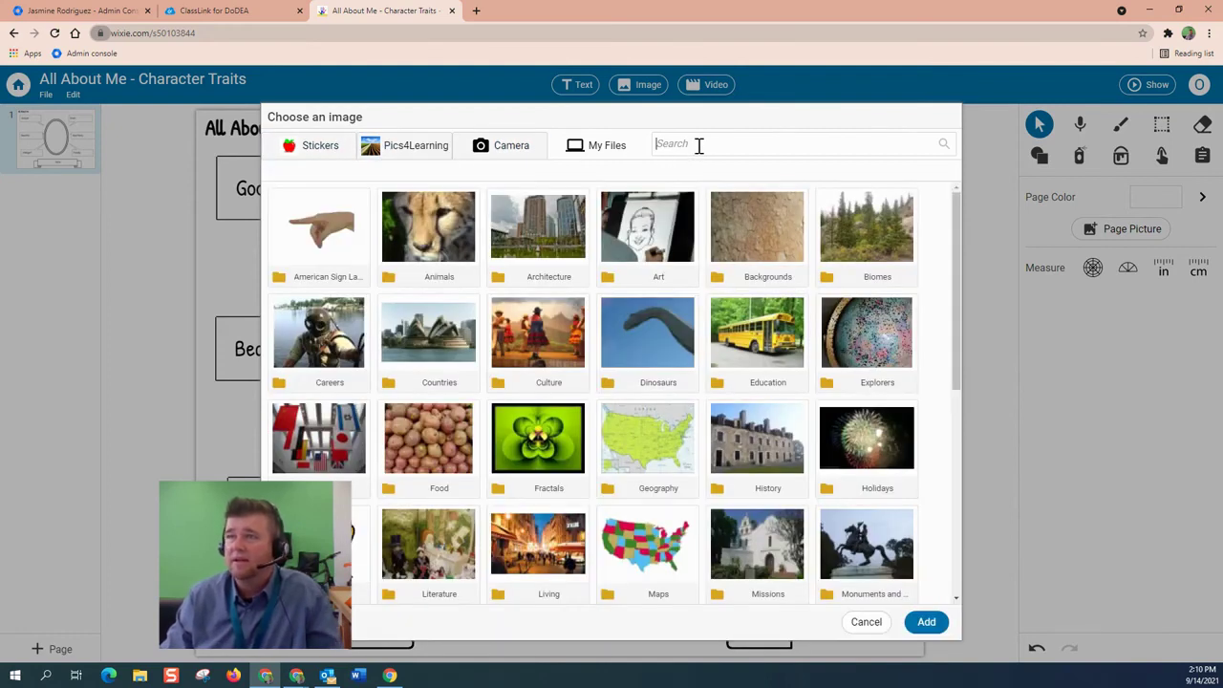
{"action": "type", "text": "teacher"}
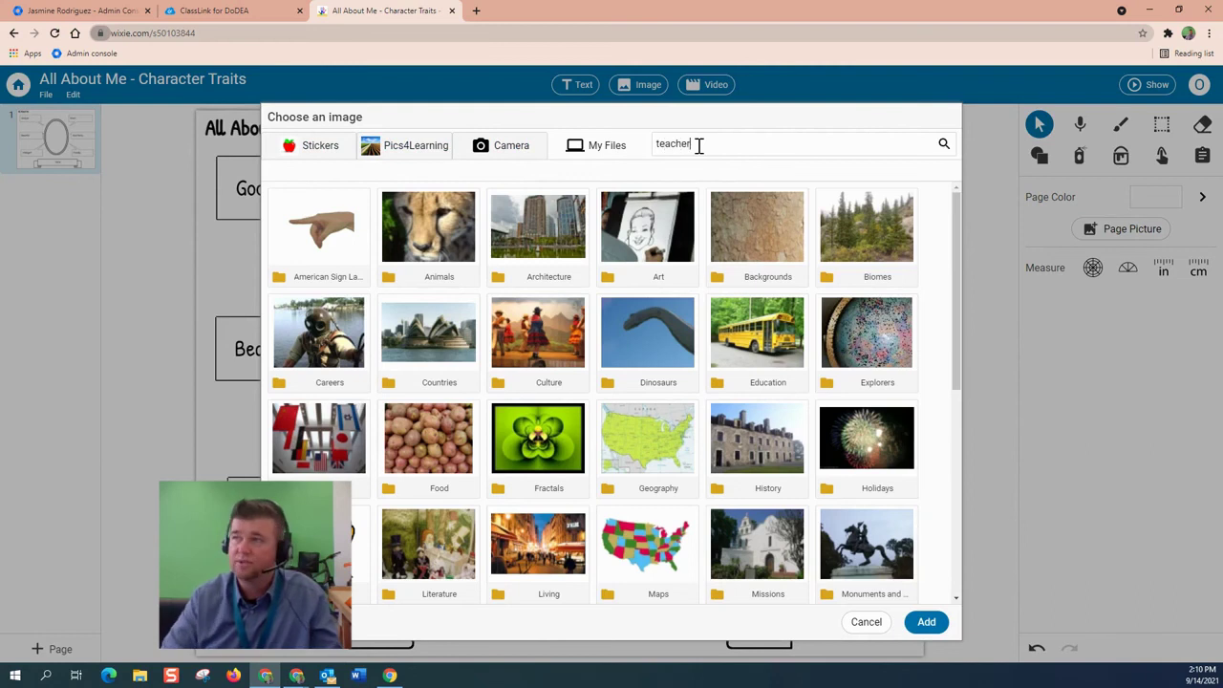
{"action": "key", "text": "Return"}
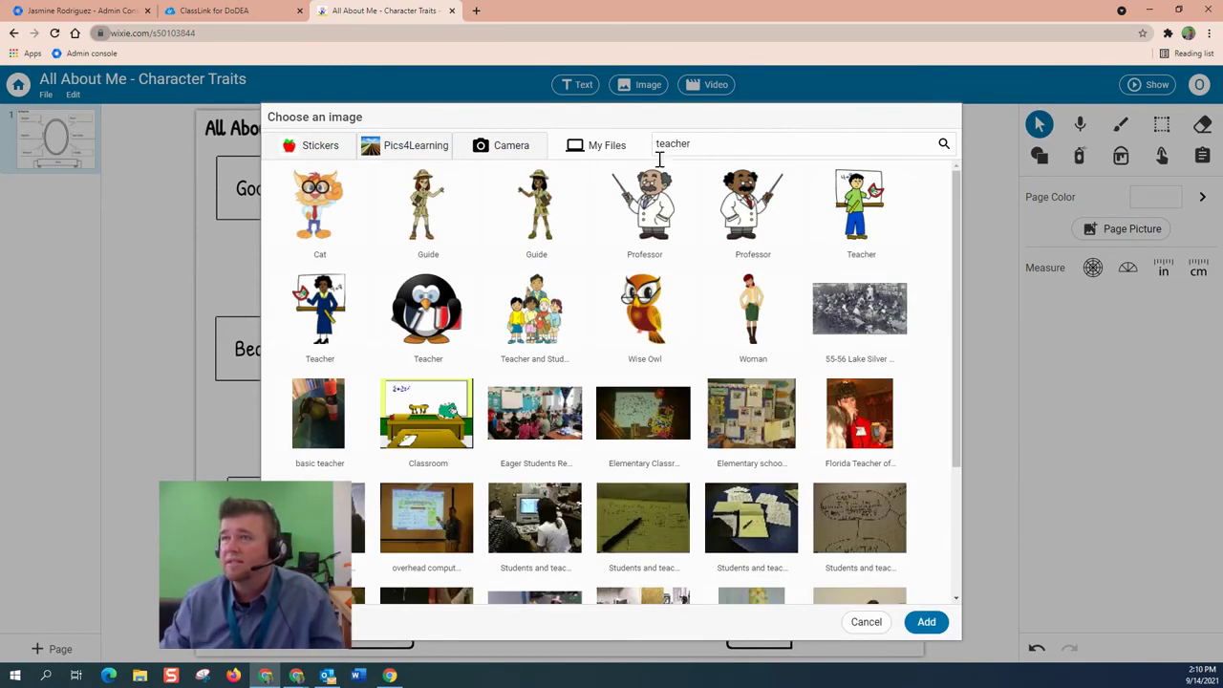
{"action": "left_click", "coordinate": [322, 210]}
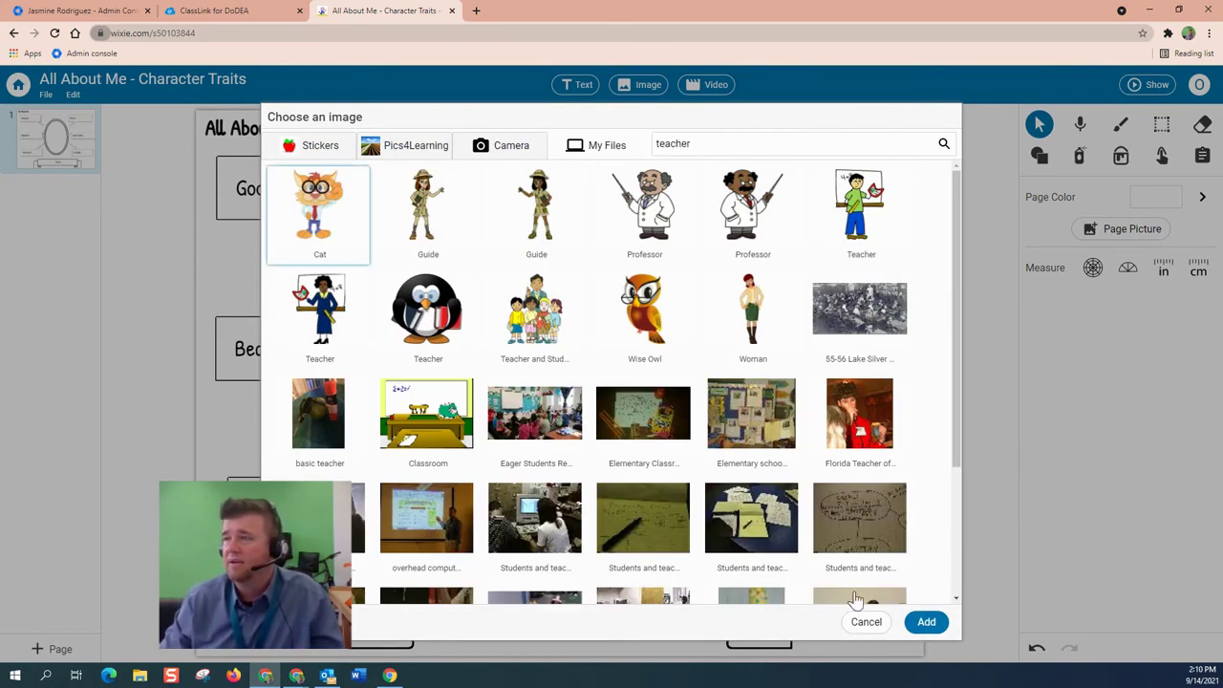
{"action": "left_click", "coordinate": [927, 623]}
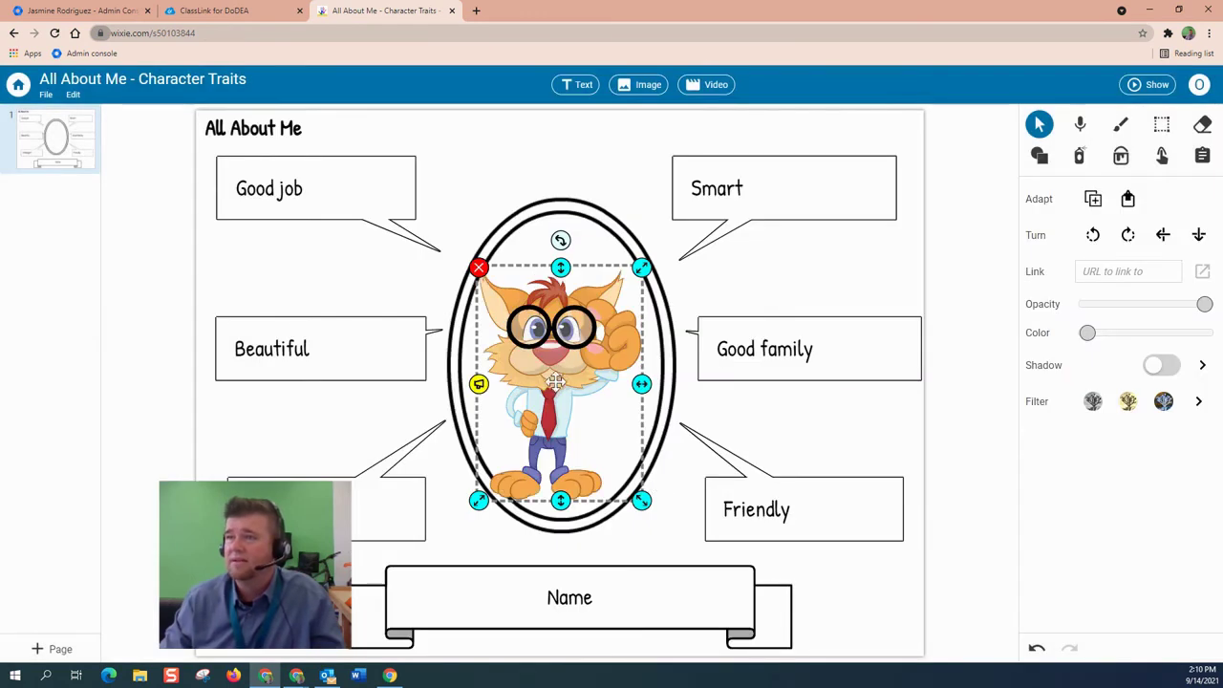
{"action": "left_click_drag", "start_coordinate": [556, 375], "coordinate": [568, 370]}
- Replace the banner's 'Name' with 'Mr. Devine', then save via Home
{"action": "left_click", "coordinate": [497, 179]}
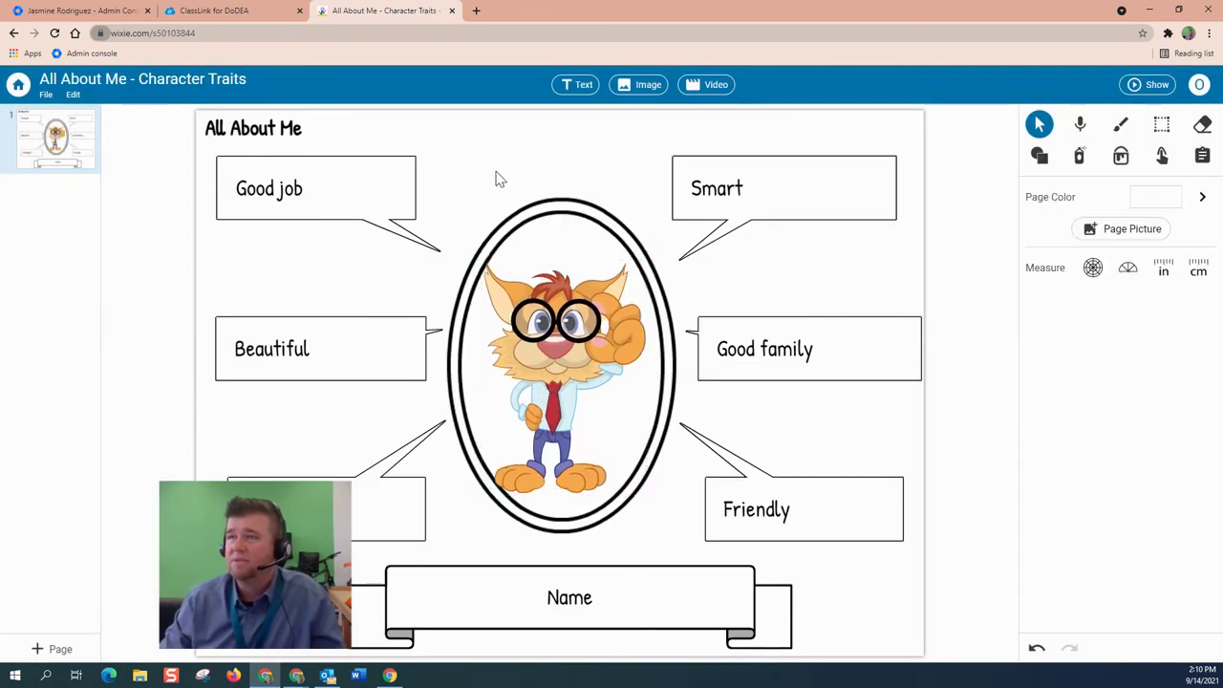
{"action": "left_click", "coordinate": [570, 612]}
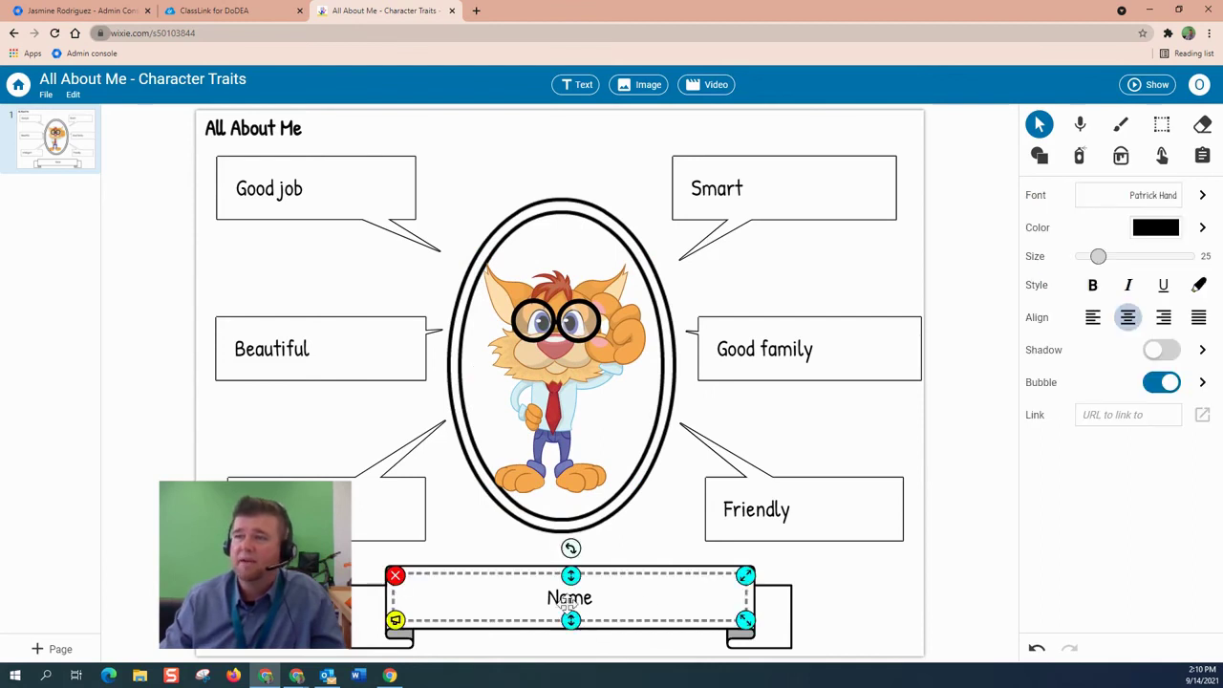
{"action": "double_click", "coordinate": [568, 602]}
{"action": "type", "text": "Mr."}
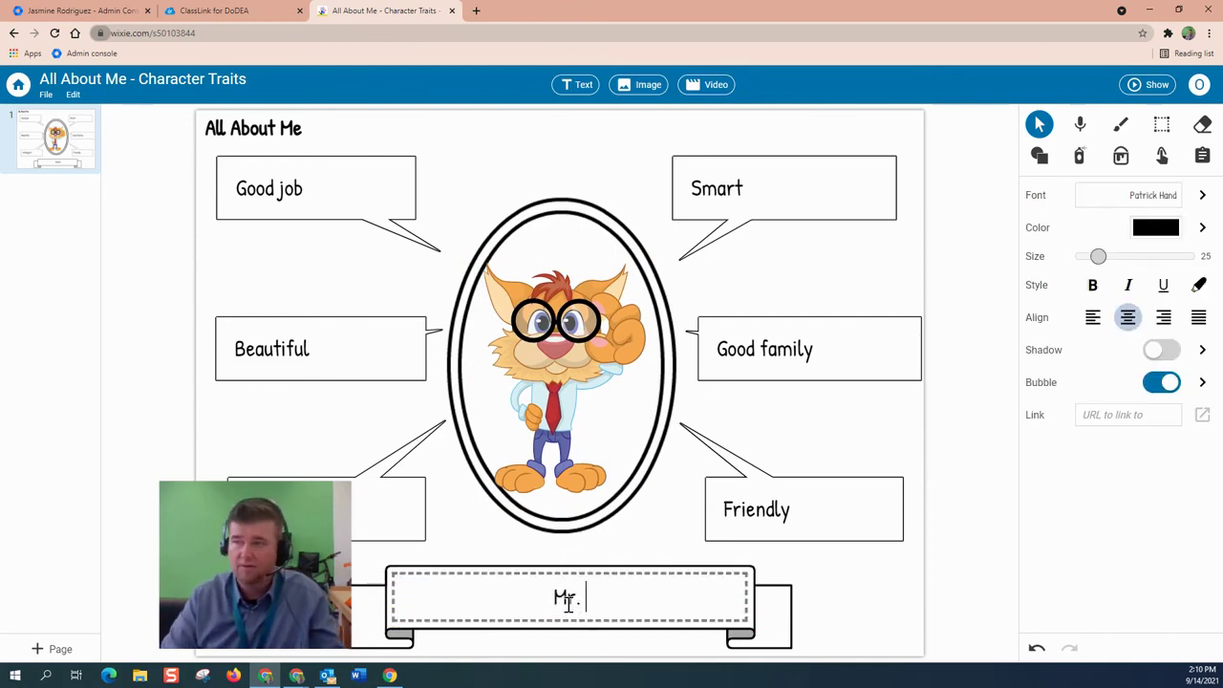
{"action": "type", "text": " Devine"}
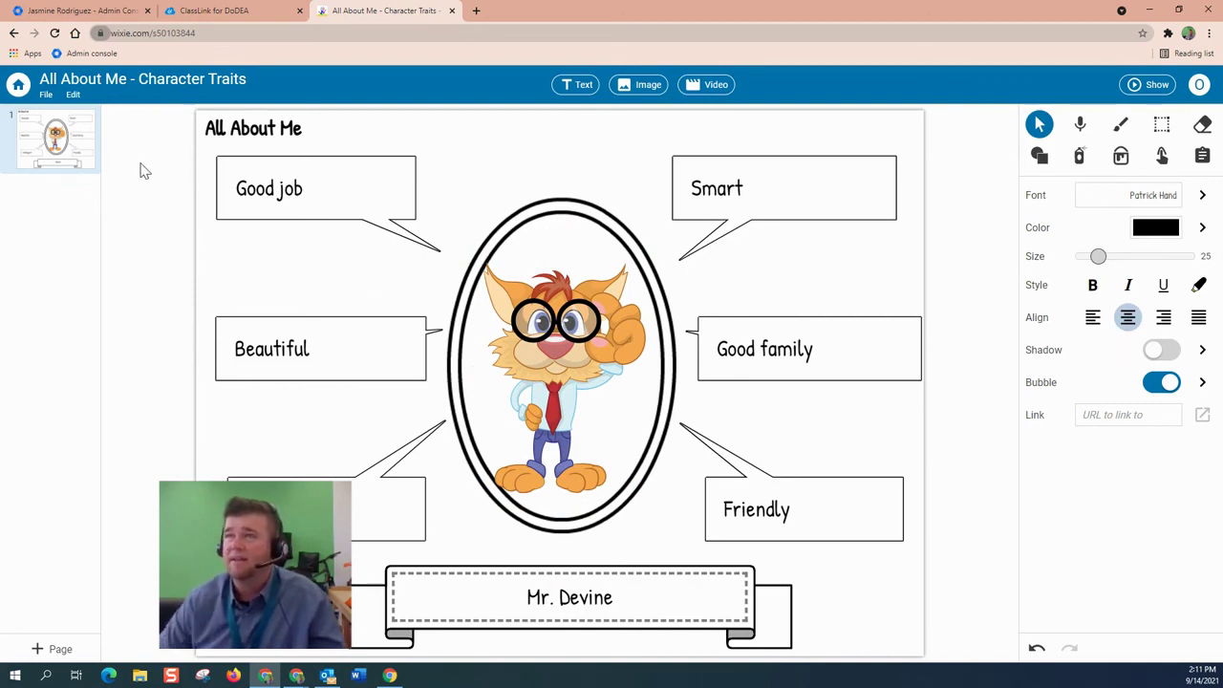
{"action": "left_click", "coordinate": [18, 87]}
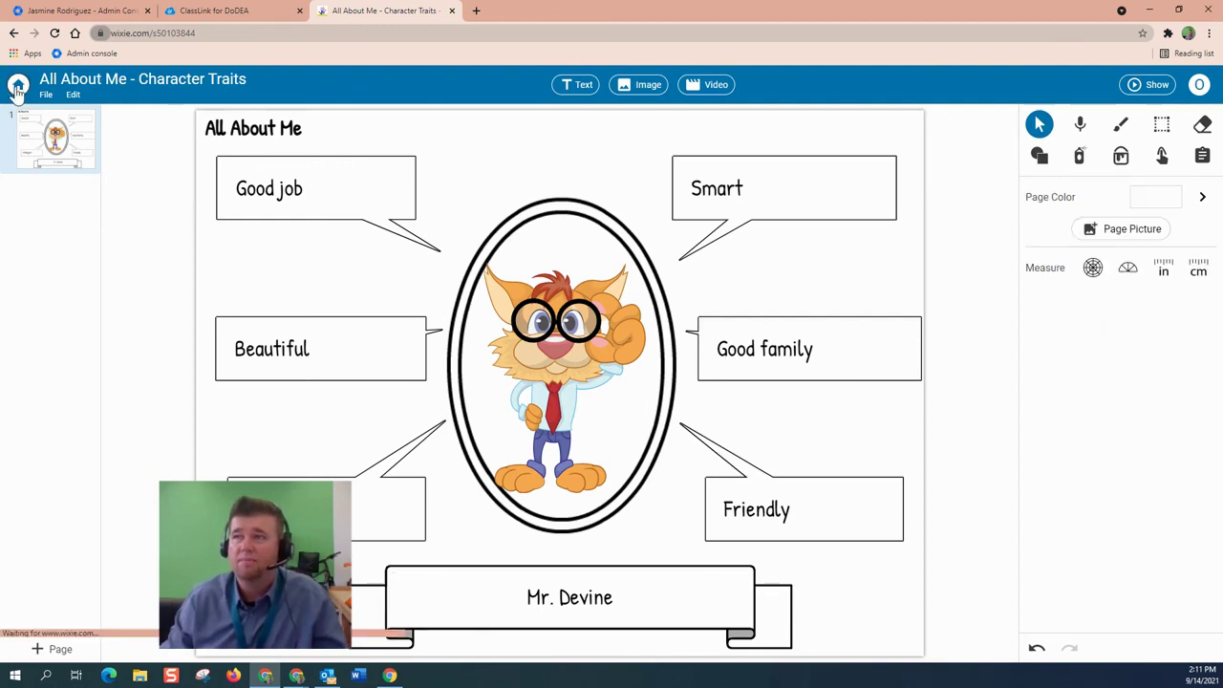